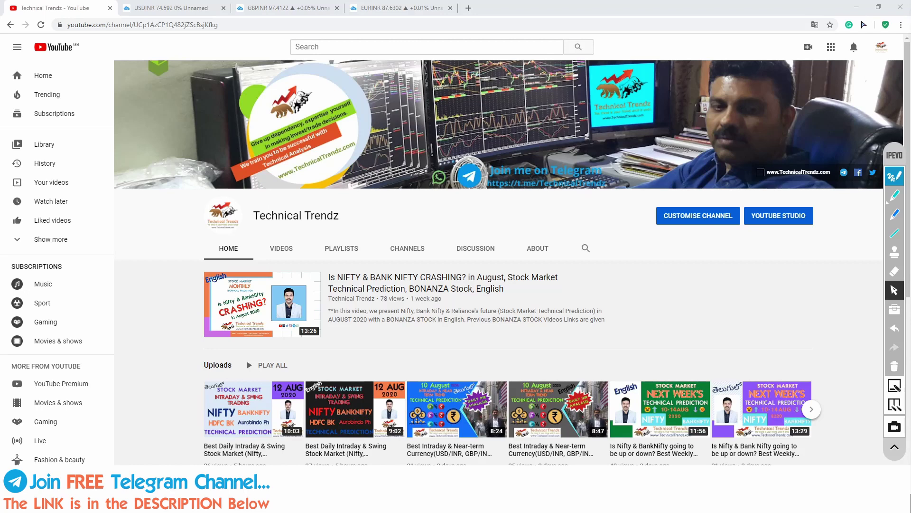
Step: Bring up the USDINR chart and sketch a small upward arrow beside the near-term trend note with the annotation pen
key("ctrl+Tab")
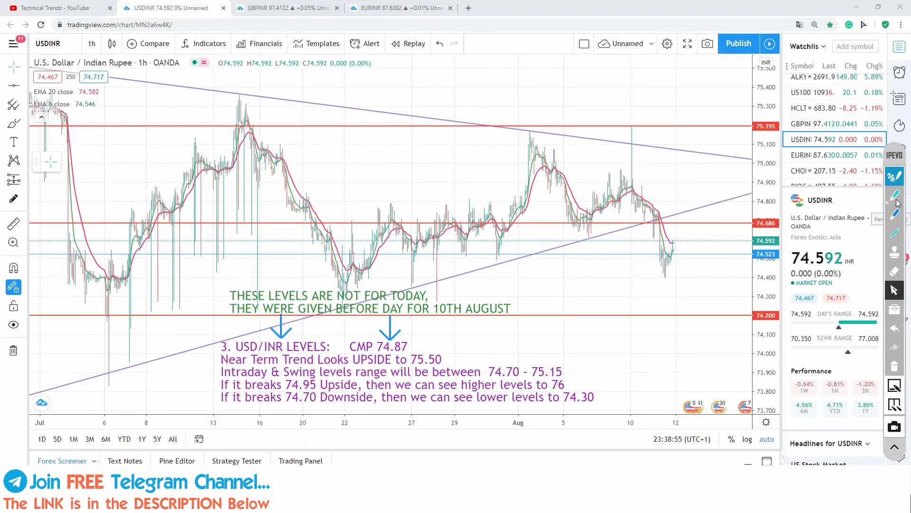
left_click(895, 196)
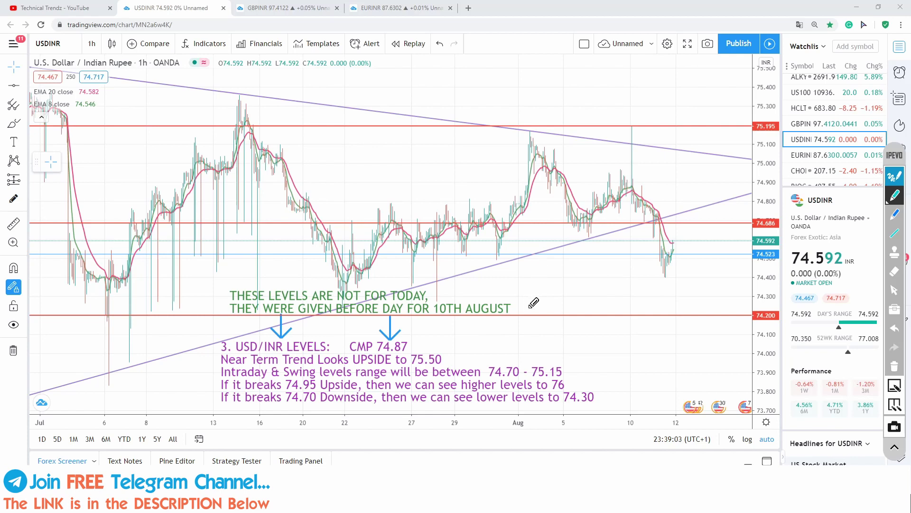
mouse_move(475, 356)
left_mouse_down()
mouse_move(503, 341)
mouse_move(500, 353)
left_mouse_up()
left_click_drag(489, 342, 502, 341)
left_click(894, 290)
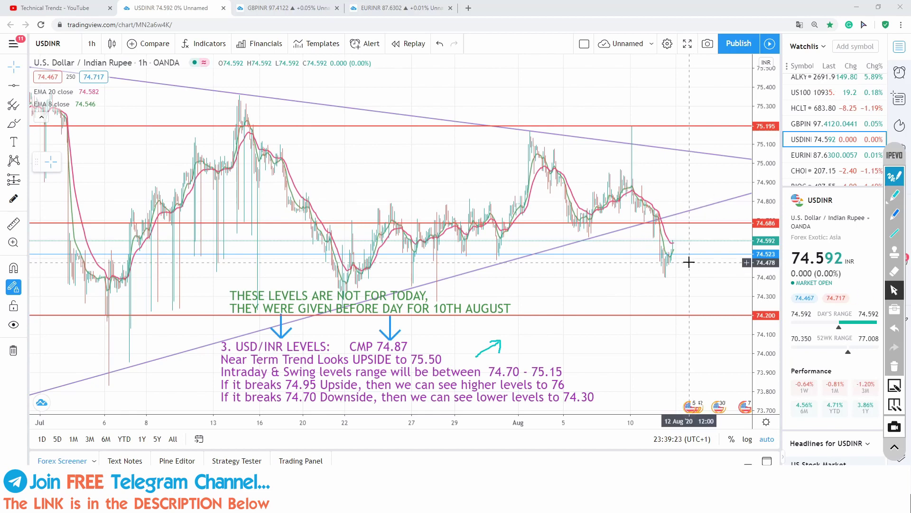
Step: Move the purple USD/INR levels note to the upper part of the chart, clear of the green disclaimer, and enlarge the recent candles
scroll(688, 262, "up", 3)
scroll(688, 261, "up", 2)
scroll(593, 273, "down", 4)
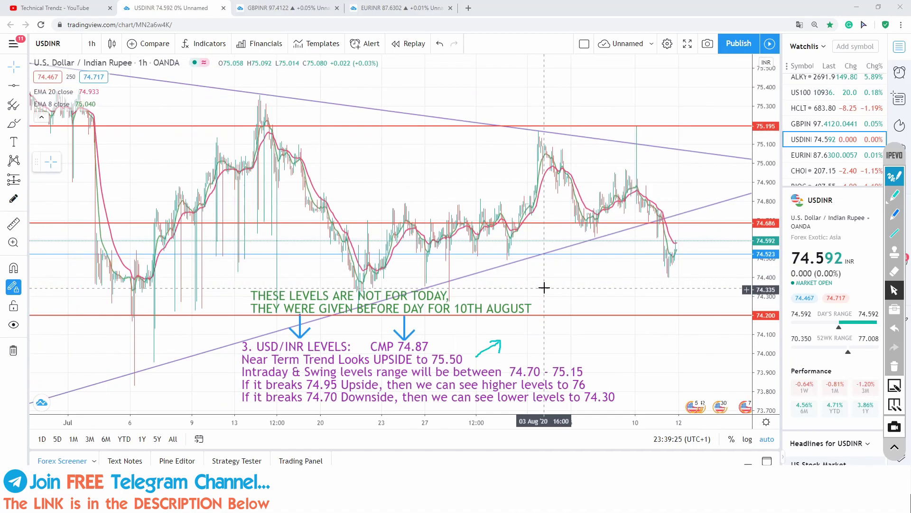
mouse_move(411, 349)
left_mouse_down()
mouse_move(434, 172)
mouse_move(347, 149)
mouse_move(325, 179)
left_mouse_up()
scroll(525, 257, "up", 2)
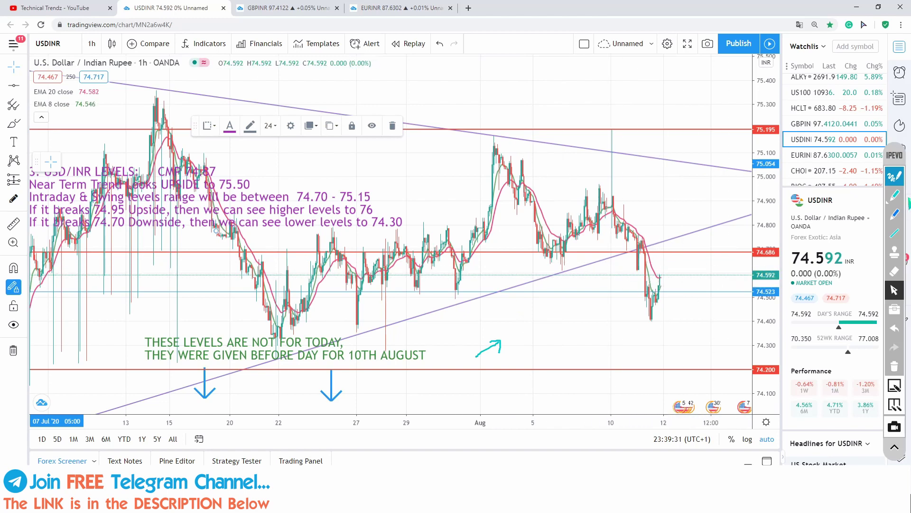
Step: Tick the 74.70 and 75.15 range values with the pen and mark the 10 August spike at 75.195 and the 74.686 line
left_click(895, 195)
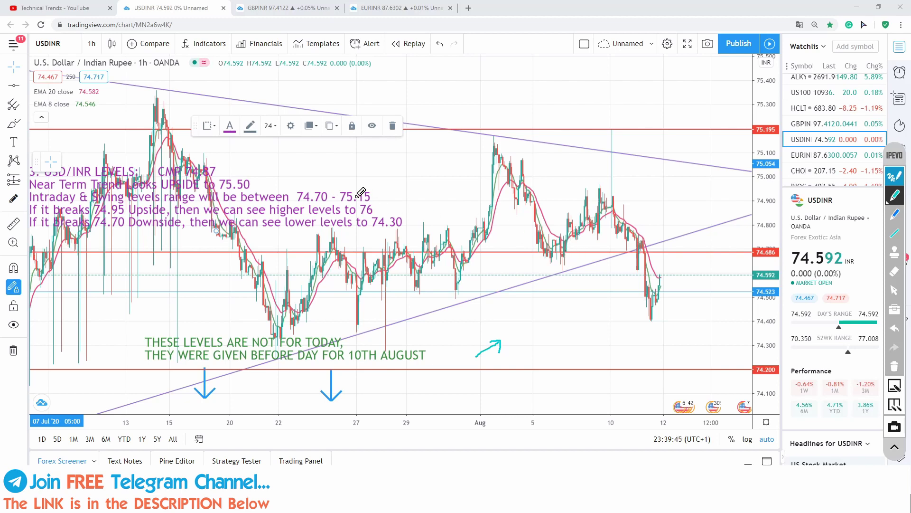
left_click_drag(330, 189, 383, 178)
left_click_drag(581, 228, 596, 224)
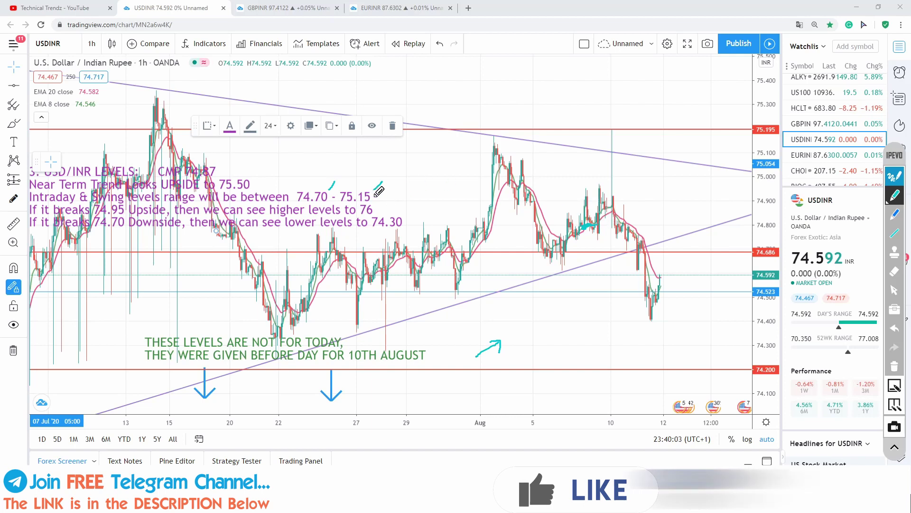
left_click_drag(371, 189, 382, 181)
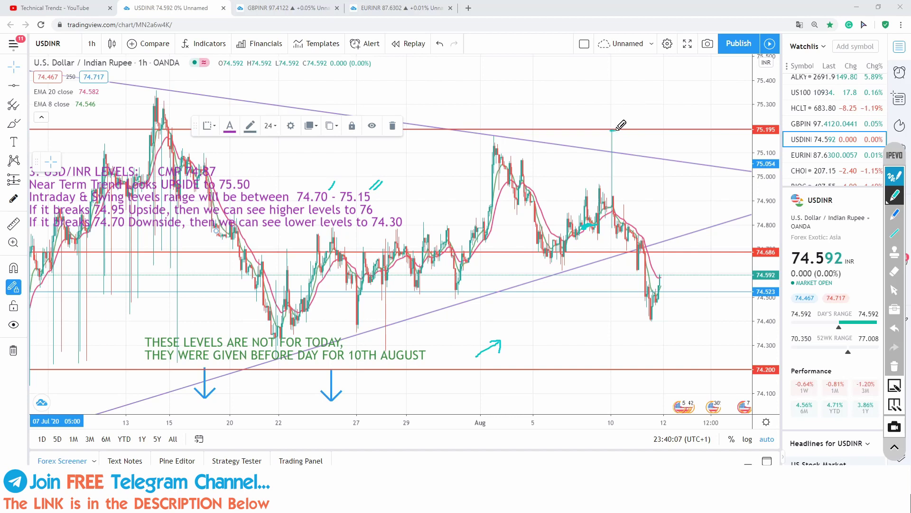
left_click_drag(614, 129, 634, 128)
left_click_drag(635, 253, 639, 251)
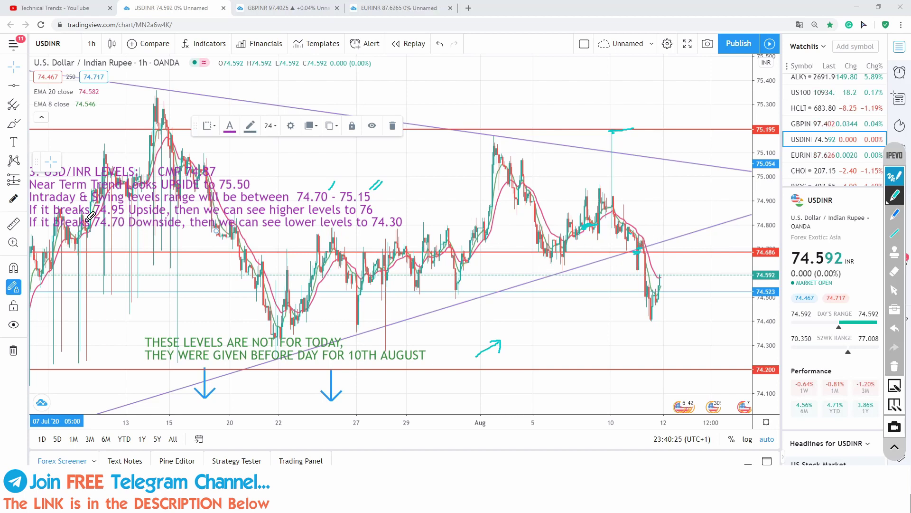
Step: Underline 74.70, tick 74.30, draw a downward arrow from 74.686 to the recent low, and clear the pen marks
left_click_drag(88, 229, 137, 224)
left_click_drag(407, 223, 418, 217)
mouse_move(649, 249)
left_mouse_down()
mouse_move(681, 316)
mouse_move(654, 321)
mouse_move(662, 320)
left_mouse_up()
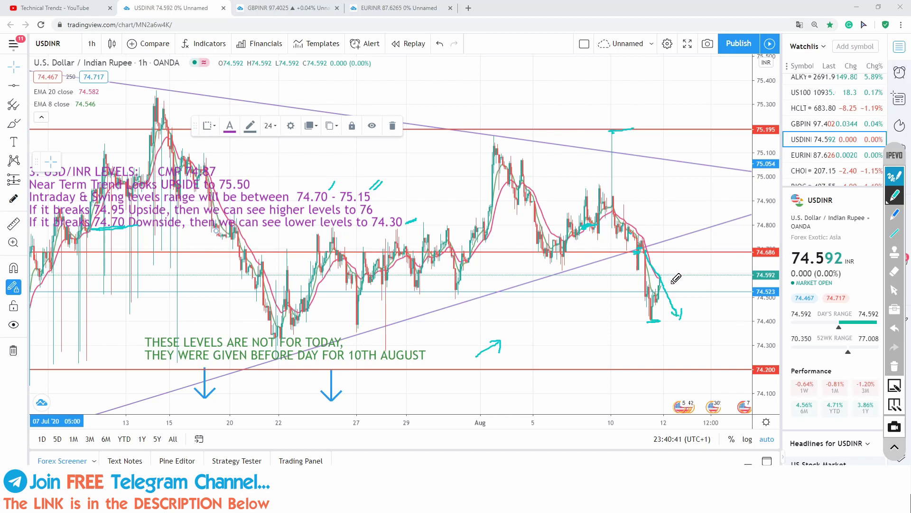
left_click(894, 367)
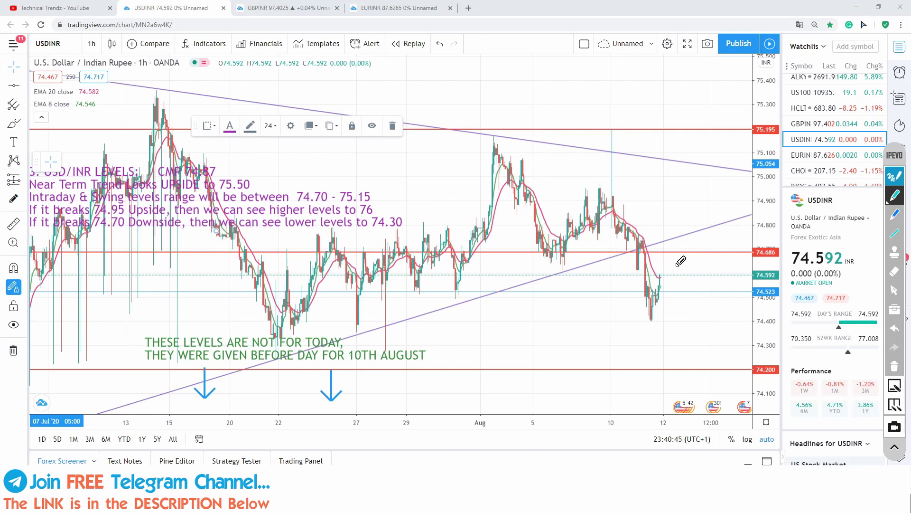
Step: Mark the 74.592 price, draw downward arrows from the 74.686 line, and handwrite 74.20 above the 74.200 line
mouse_move(776, 263)
left_mouse_down()
mouse_move(754, 273)
mouse_move(762, 271)
left_mouse_up()
left_click_drag(675, 253, 677, 252)
left_click_drag(680, 253, 688, 280)
mouse_move(649, 361)
left_mouse_down()
mouse_move(661, 365)
mouse_move(680, 350)
left_mouse_up()
left_click(671, 350)
left_click_drag(686, 339, 685, 339)
left_click(692, 338)
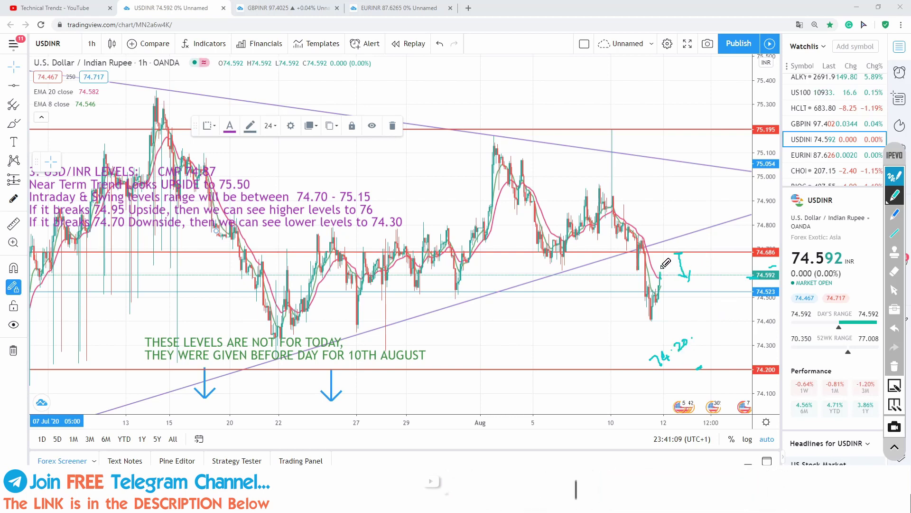
mouse_move(660, 273)
left_mouse_down()
mouse_move(662, 255)
mouse_move(676, 275)
left_mouse_up()
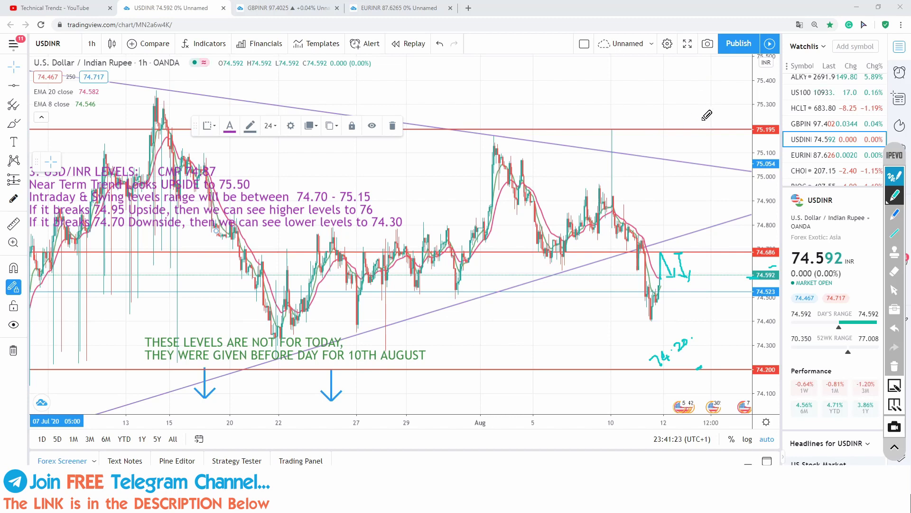
Step: Mark the 75.195 and 74.200 lines, sketch a falling path across 74.686, and clear the pen marks
left_click_drag(700, 127, 703, 127)
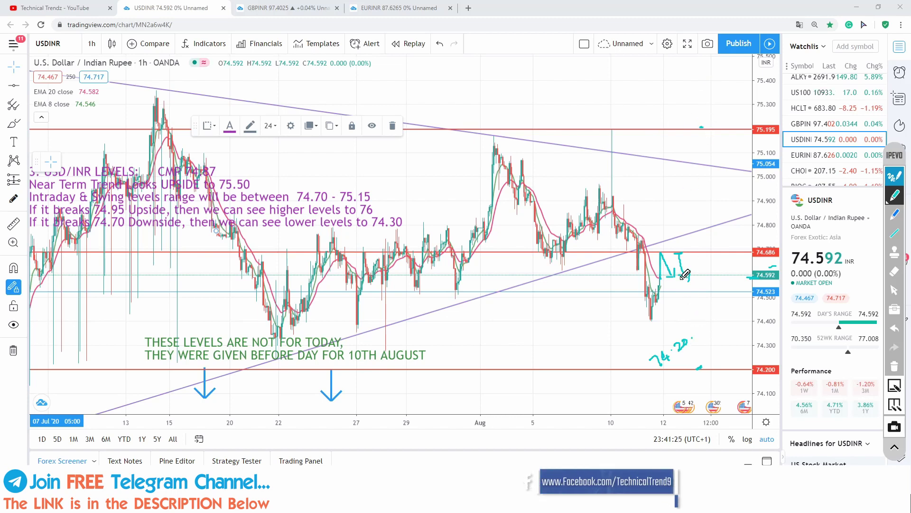
left_click_drag(698, 367, 705, 365)
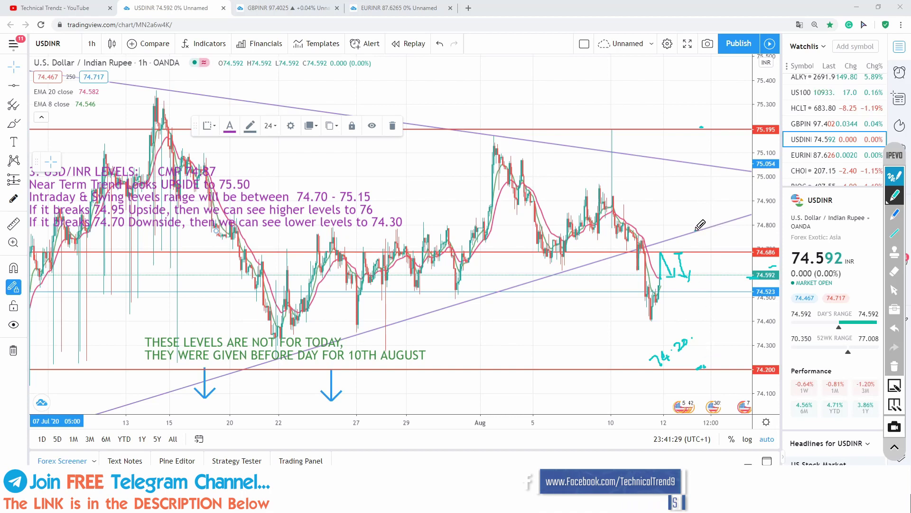
mouse_move(697, 229)
left_mouse_down()
mouse_move(703, 277)
mouse_move(723, 308)
mouse_move(715, 321)
left_mouse_up()
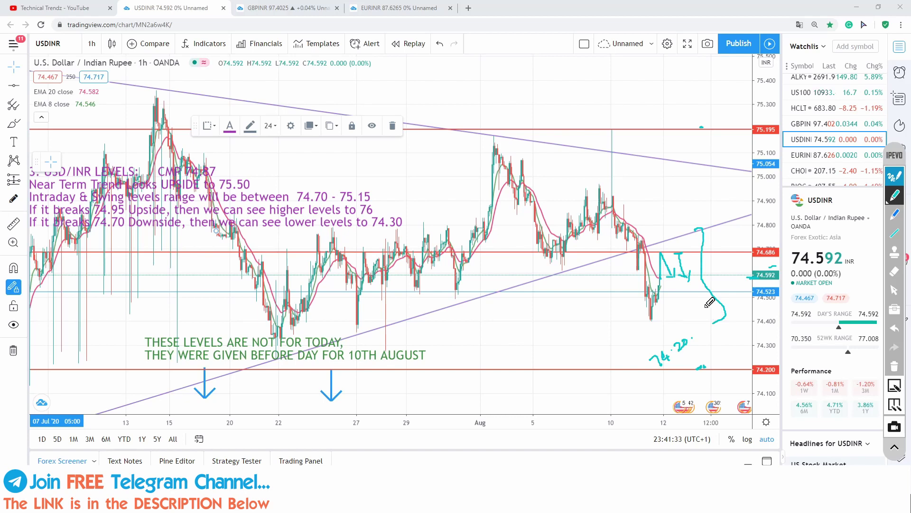
left_click(896, 366)
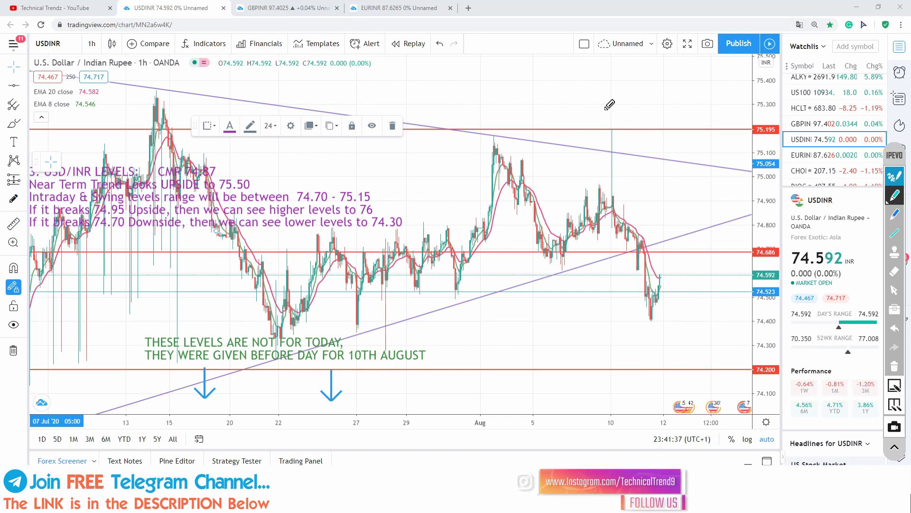
Step: Open the GBPINR chart and mark the price touches along the purple support line near 97.60 with the annotation pen
left_click(895, 290)
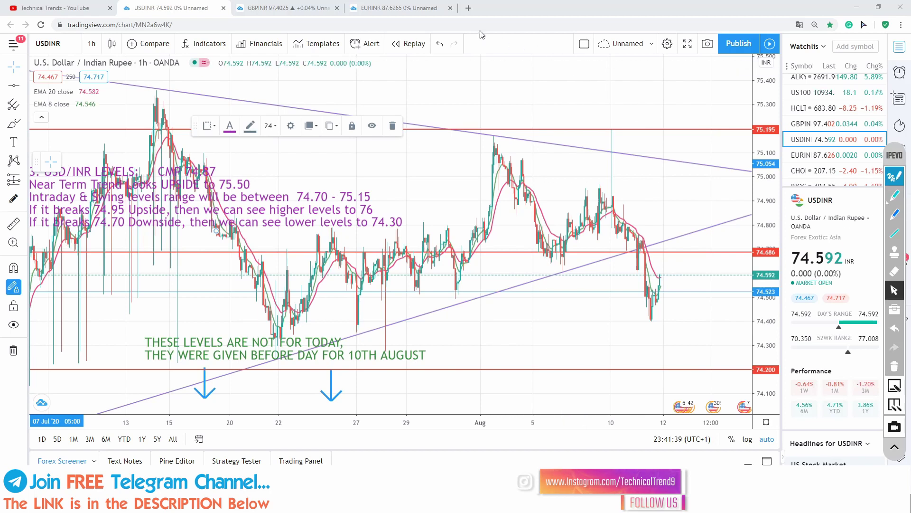
left_click(295, 11)
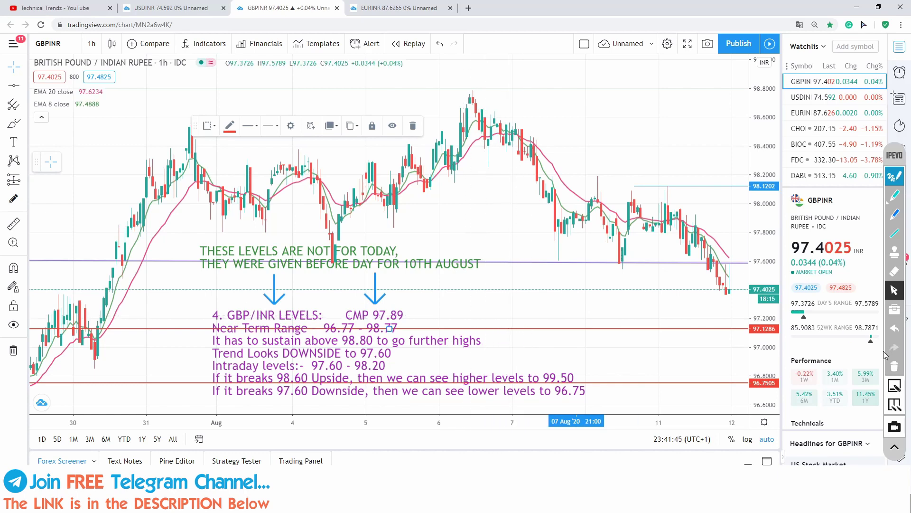
left_click(894, 194)
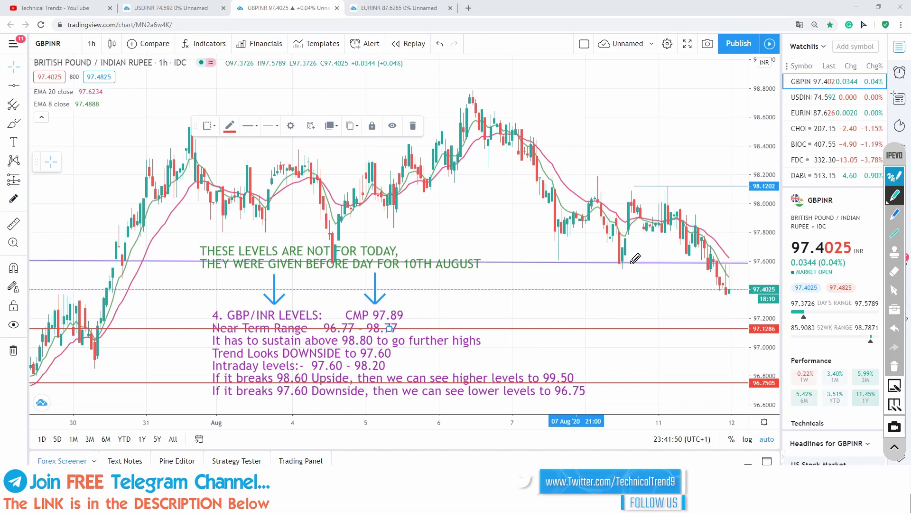
left_click_drag(627, 263, 637, 261)
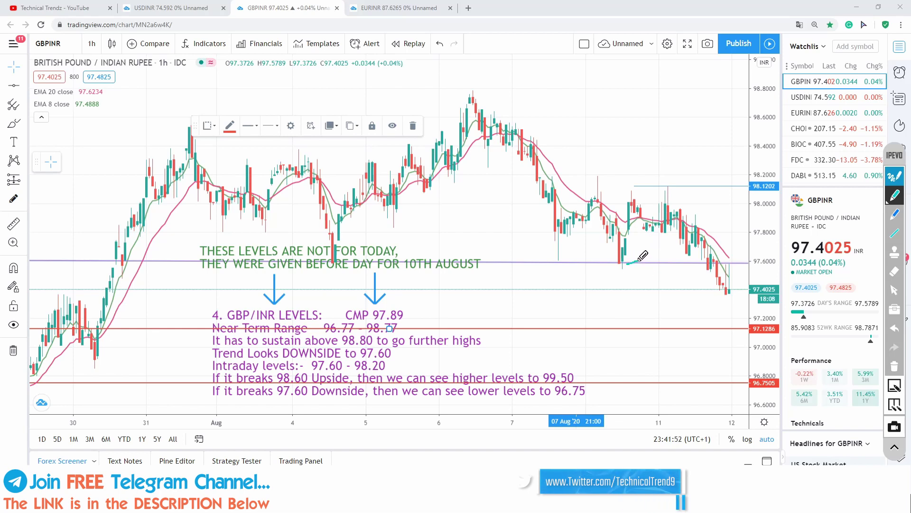
left_click_drag(695, 267, 710, 262)
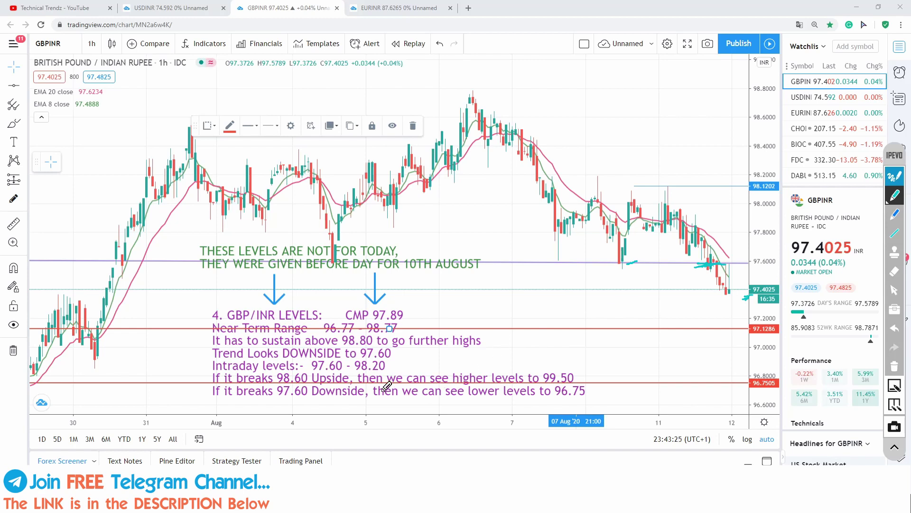
Step: Underline 97.60 and 96.75 in the levels note, sketch a falling path to the 96.7505 line, and clear the pen marks
left_click_drag(282, 403, 307, 399)
left_click_drag(562, 403, 574, 402)
mouse_move(684, 270)
left_mouse_down()
mouse_move(711, 346)
mouse_move(707, 378)
left_mouse_up()
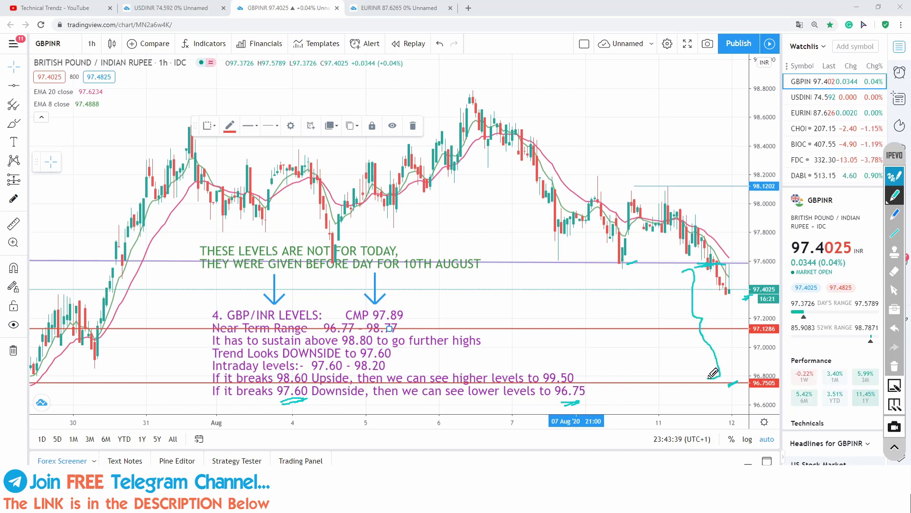
mouse_move(592, 378)
left_mouse_down()
mouse_move(607, 360)
mouse_move(605, 367)
left_mouse_up()
left_click(895, 367)
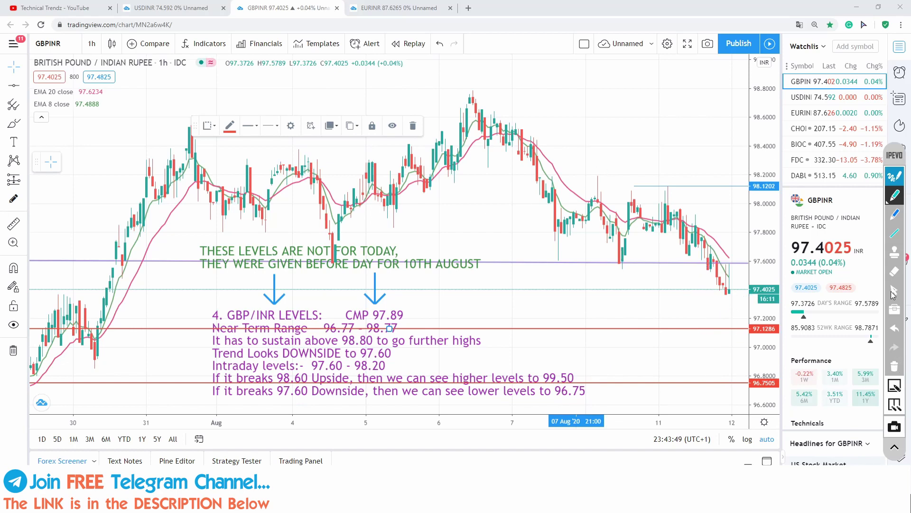
Step: Open the EURINR chart, trace the decline from the trendline through 87.9699 to 87.6460 with the pen, and clear the marks
left_click(893, 290)
key("ctrl+Tab")
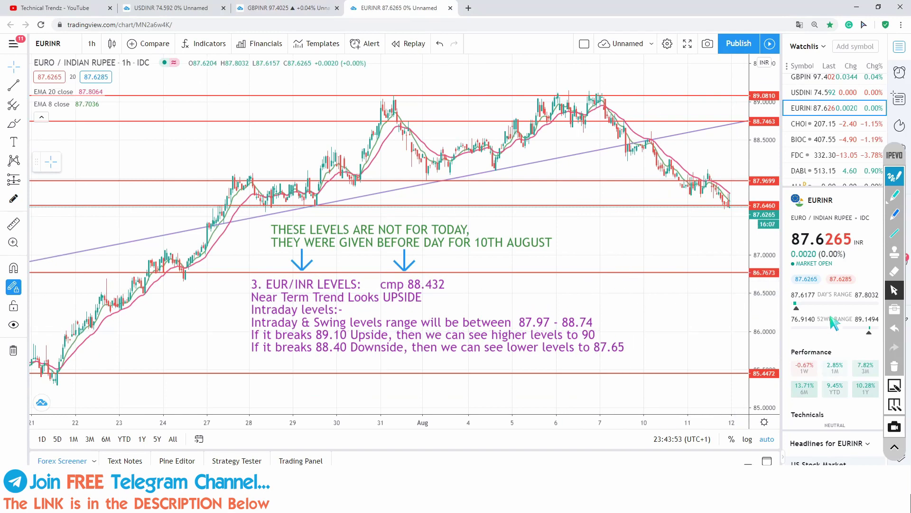
left_click(894, 197)
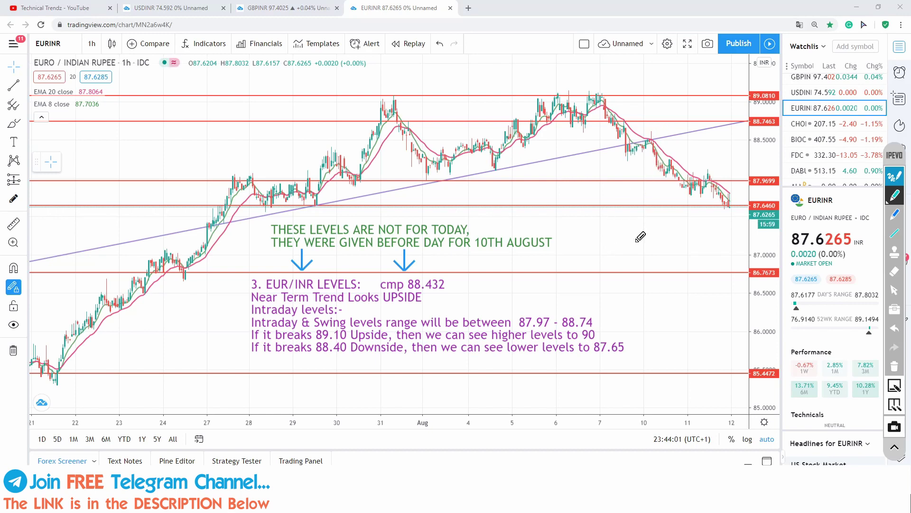
left_click_drag(624, 155, 631, 150)
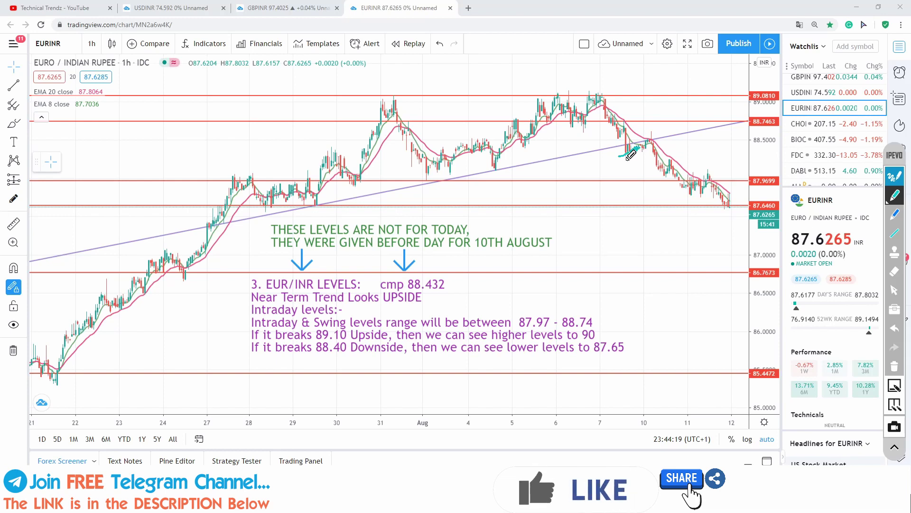
mouse_move(631, 155)
left_mouse_down()
mouse_move(650, 137)
mouse_move(662, 174)
mouse_move(666, 161)
left_mouse_up()
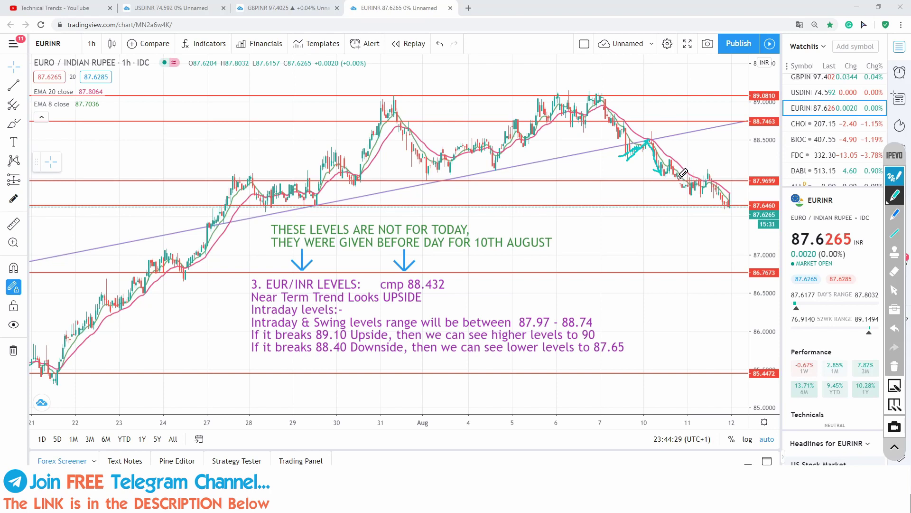
mouse_move(676, 182)
left_mouse_down()
mouse_move(710, 178)
mouse_move(722, 204)
left_mouse_up()
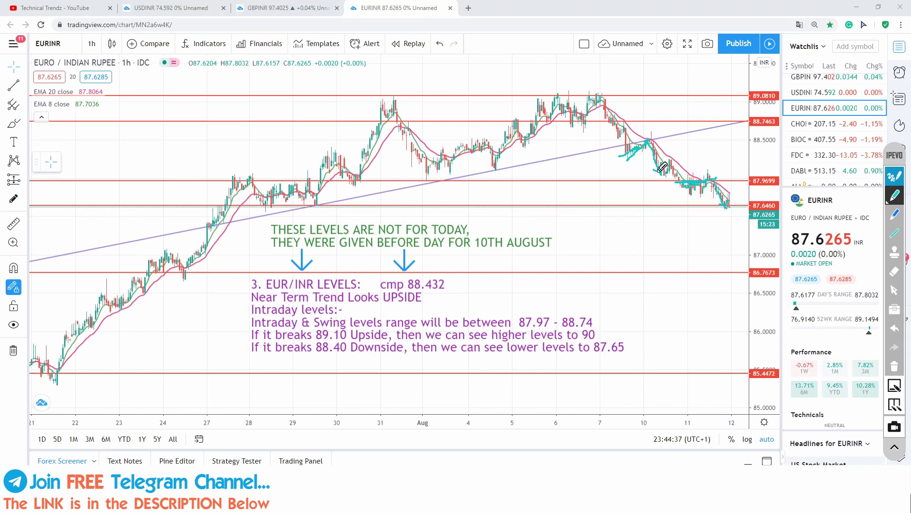
left_click_drag(638, 180, 678, 180)
left_click_drag(718, 179, 726, 205)
left_click(895, 365)
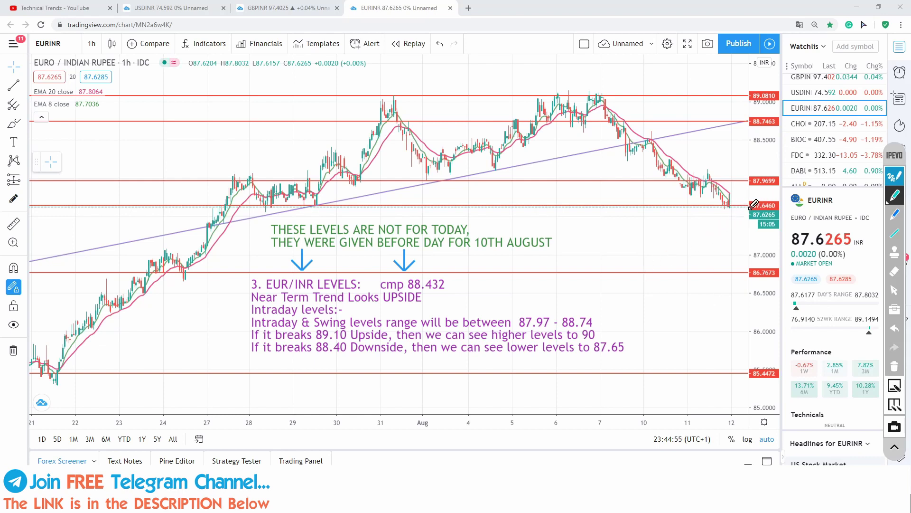
Step: Underline 87.65 in the EUR/INR note, mark the 10 August price area, and circle the latest candles at 87.6460
left_click_drag(735, 213, 743, 208)
left_click_drag(600, 355, 616, 352)
left_click_drag(617, 148, 647, 139)
left_click_drag(604, 352, 614, 350)
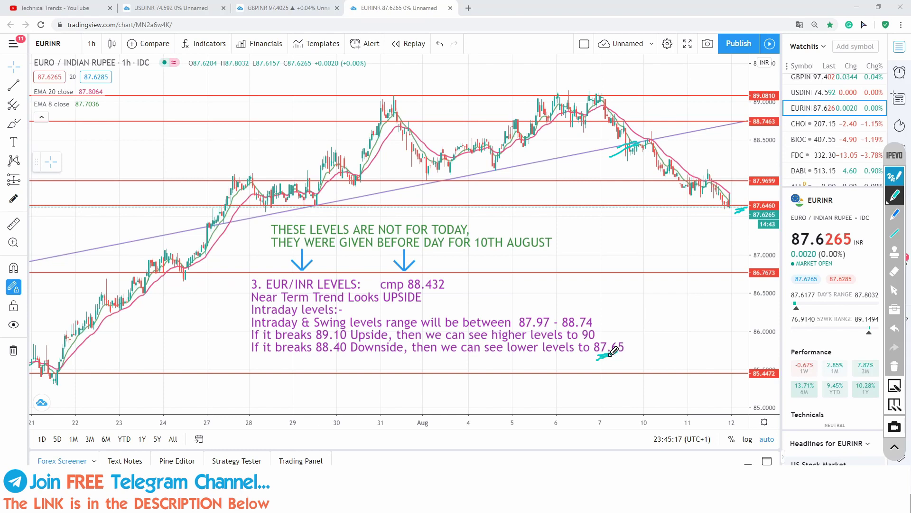
mouse_move(724, 208)
left_mouse_down()
mouse_move(731, 196)
mouse_move(713, 203)
mouse_move(728, 210)
left_mouse_up()
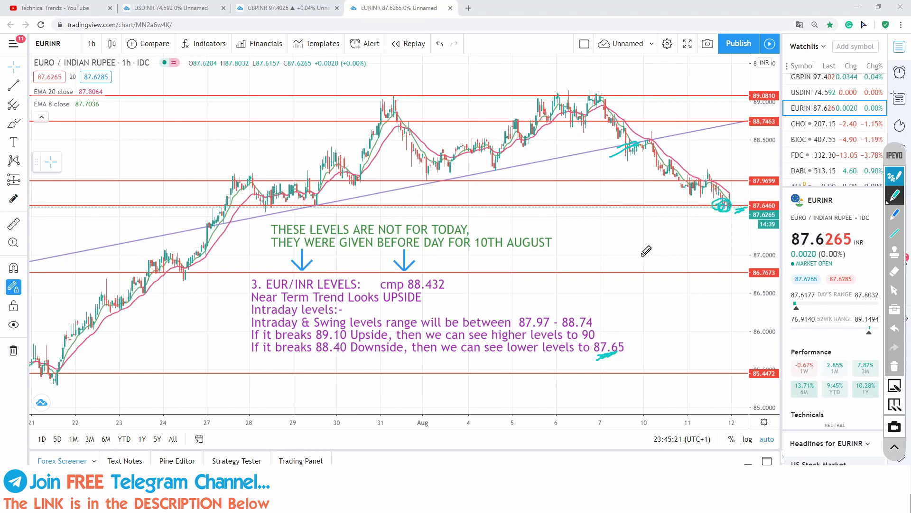
Step: Sketch possible upward and downward moves from the 87.6460 line, and clear all pen marks
left_click_drag(722, 203, 718, 168)
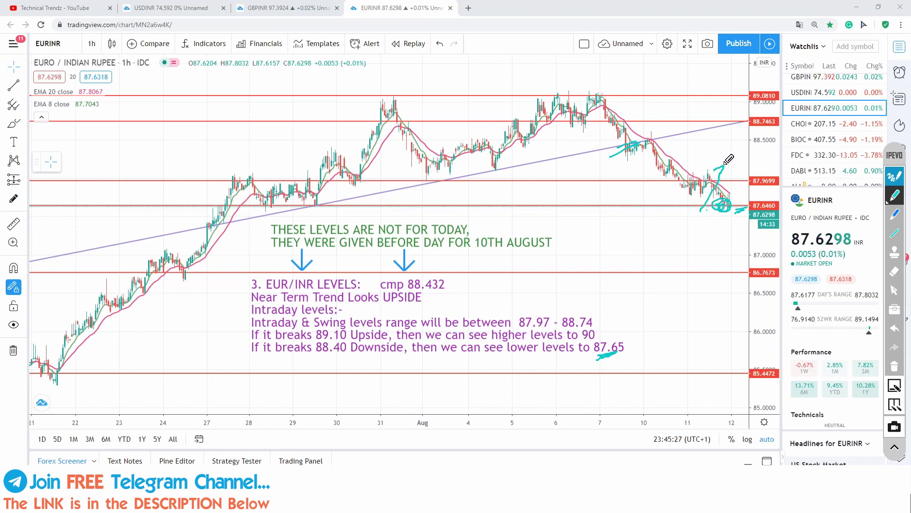
left_click_drag(725, 166, 731, 152)
mouse_move(702, 207)
left_mouse_down()
mouse_move(708, 237)
mouse_move(714, 229)
left_mouse_up()
left_click(895, 367)
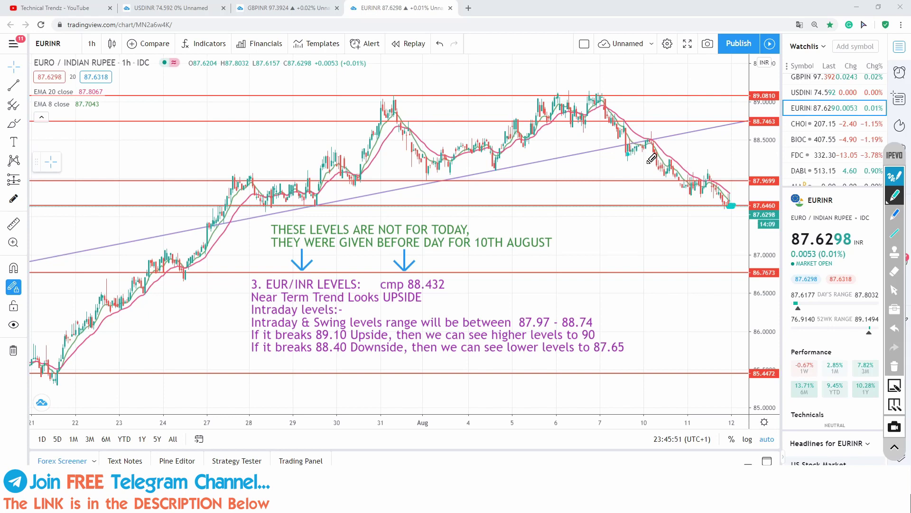
Step: Draw a downward arrow along the decline after 10 August and up and down arrows from the 87.6460 line
mouse_move(645, 151)
left_mouse_down()
mouse_move(682, 202)
mouse_move(683, 191)
left_mouse_up()
left_click_drag(731, 201, 729, 203)
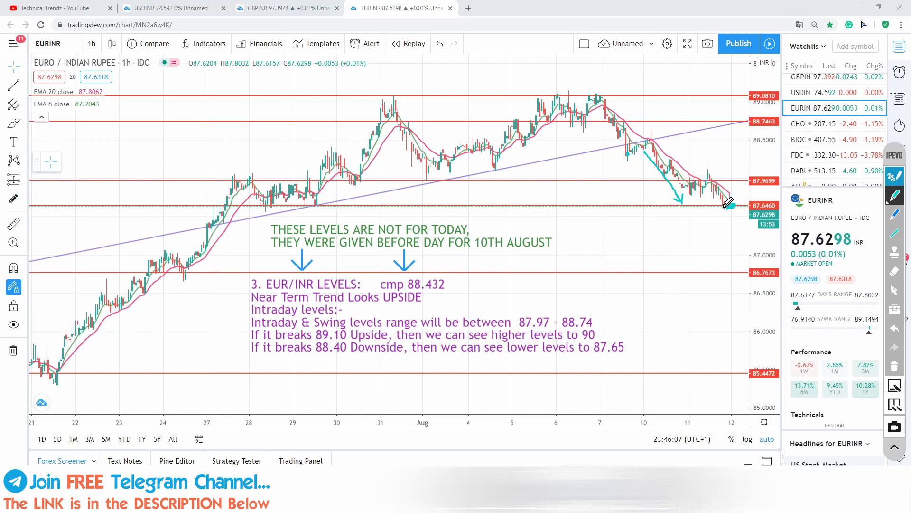
mouse_move(726, 205)
left_mouse_down()
mouse_move(735, 188)
mouse_move(729, 213)
left_mouse_up()
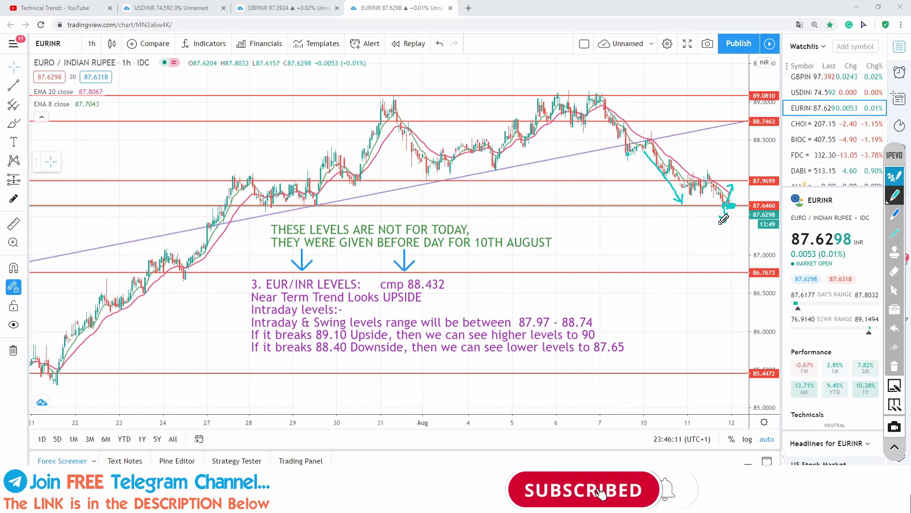